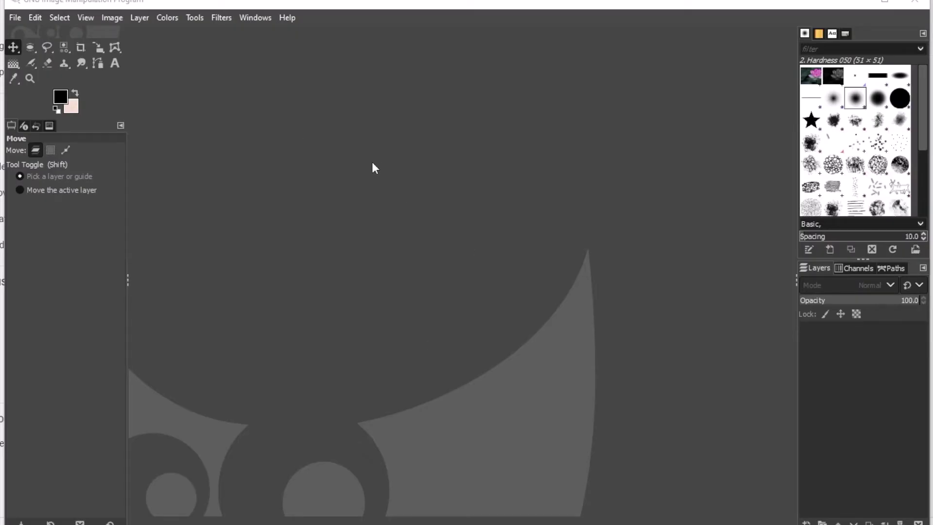
# Step: Open G2.jpg from the Desktop through File > Open
pyautogui.click(16, 17)
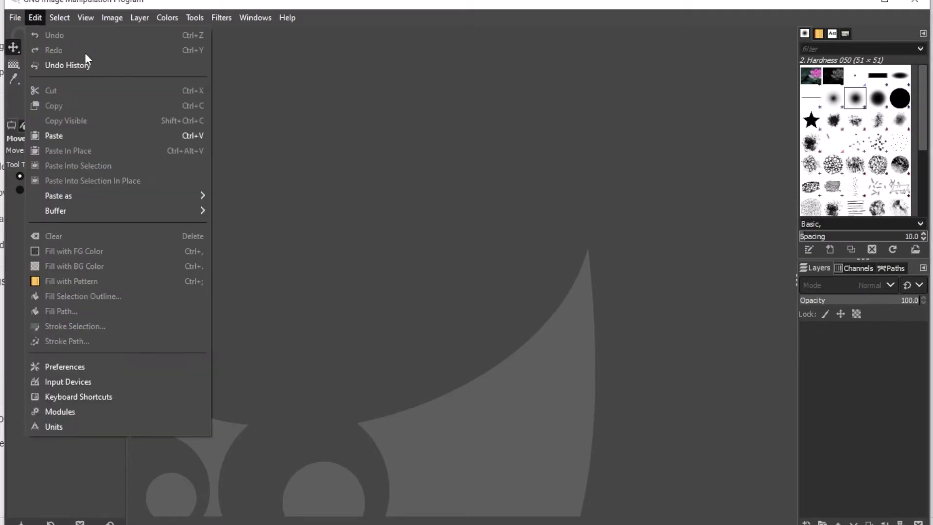
pyautogui.click(30, 64)
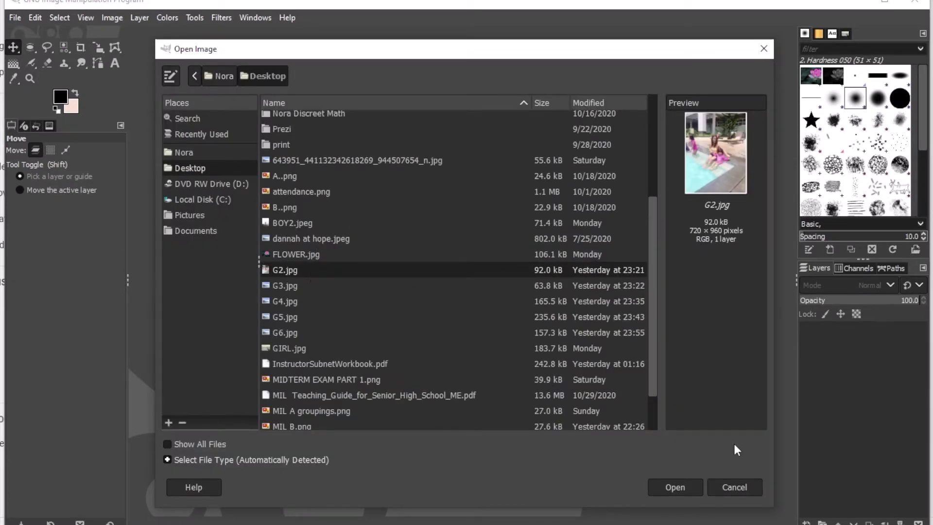
pyautogui.click(678, 488)
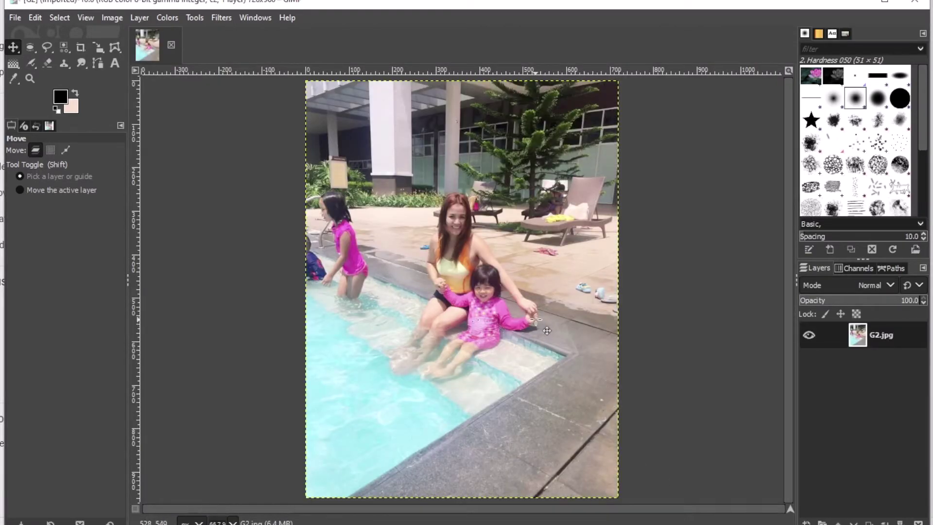
# Step: Zoom to 200% and scroll up to the loungers and slippers on the paving
pyautogui.scroll(3, 536, 320)
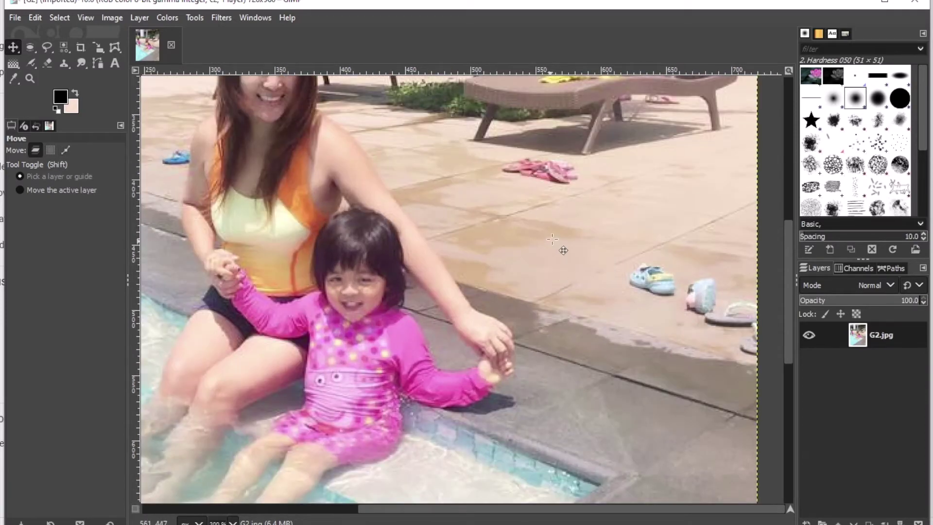
pyautogui.moveTo(789, 327); pyautogui.dragTo(792, 261)
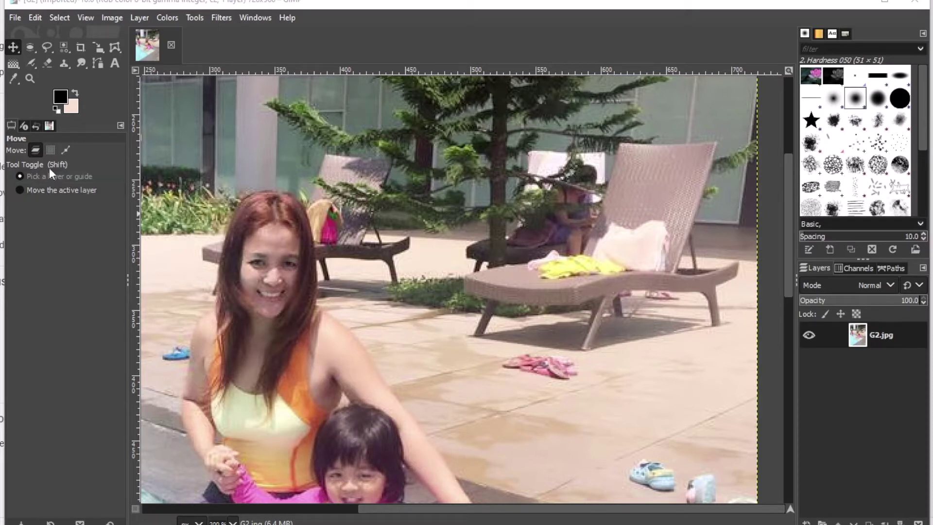
# Step: With the Eraser active, sample the paving beside the sandals as background colour fadfca
pyautogui.click(48, 64)
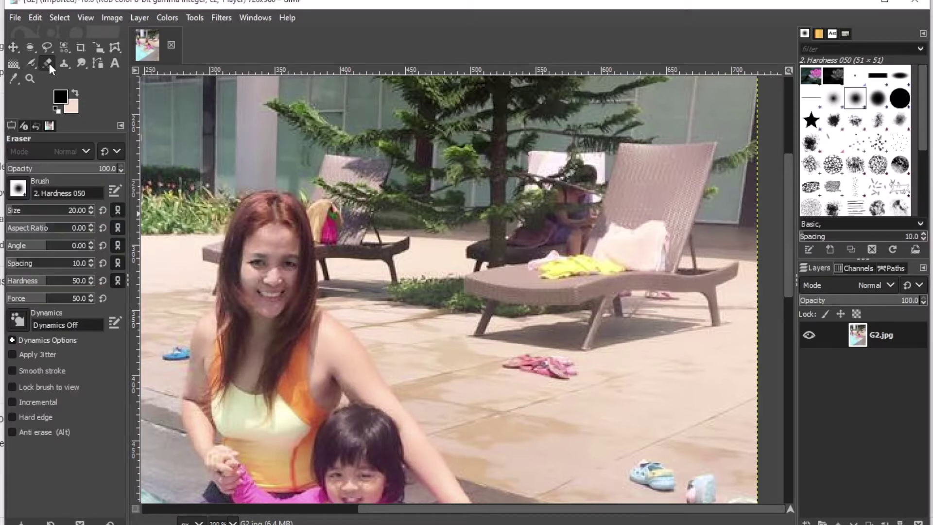
pyautogui.click(71, 109)
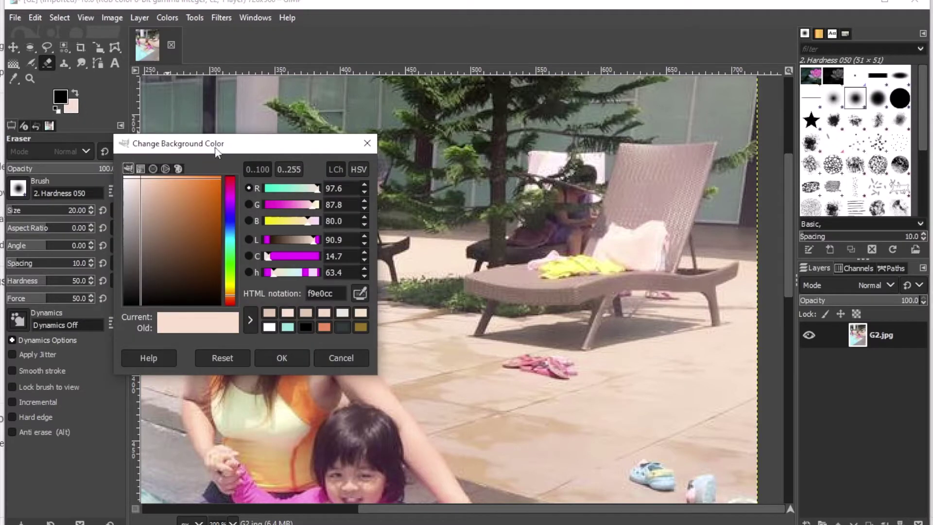
pyautogui.moveTo(249, 150); pyautogui.dragTo(145, 125)
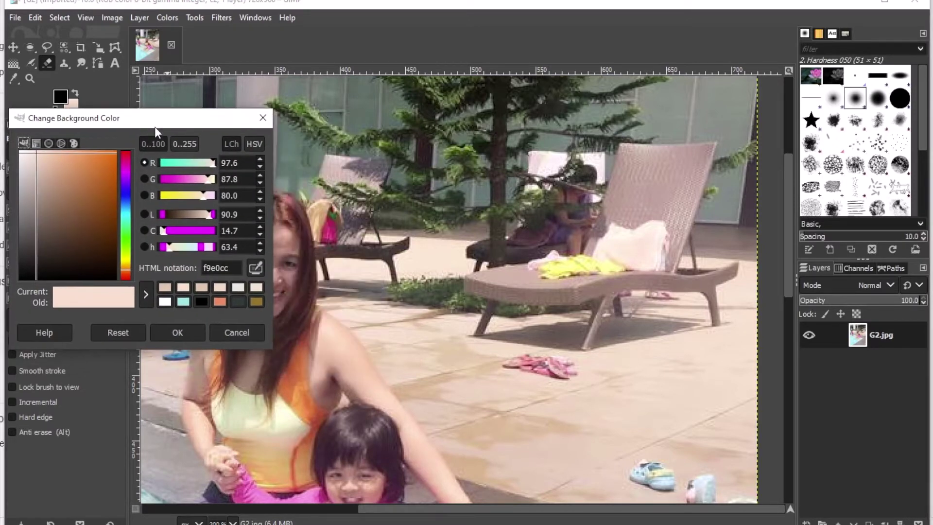
pyautogui.click(256, 270)
pyautogui.keyDown('ctrl'); pyautogui.click(592, 382); pyautogui.keyUp('ctrl')
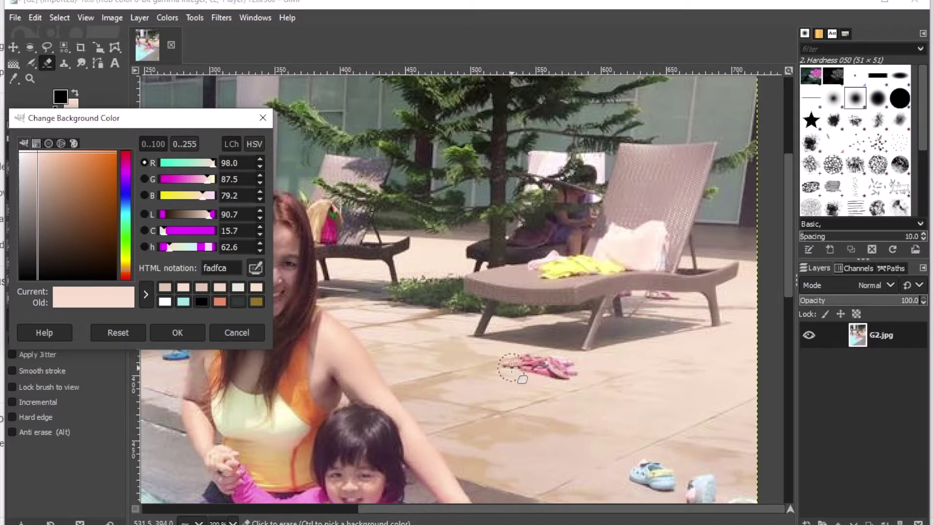
# Step: Erase the pink and blue sandals with floor tones, re-sampling beige e4cab9, then close the colour editor
pyautogui.click(510, 364)
pyautogui.moveTo(523, 363)
pyautogui.mouseDown()
pyautogui.moveTo(493, 367)
pyautogui.moveTo(565, 377)
pyautogui.moveTo(568, 366)
pyautogui.moveTo(524, 352)
pyautogui.moveTo(577, 377)
pyautogui.mouseUp()
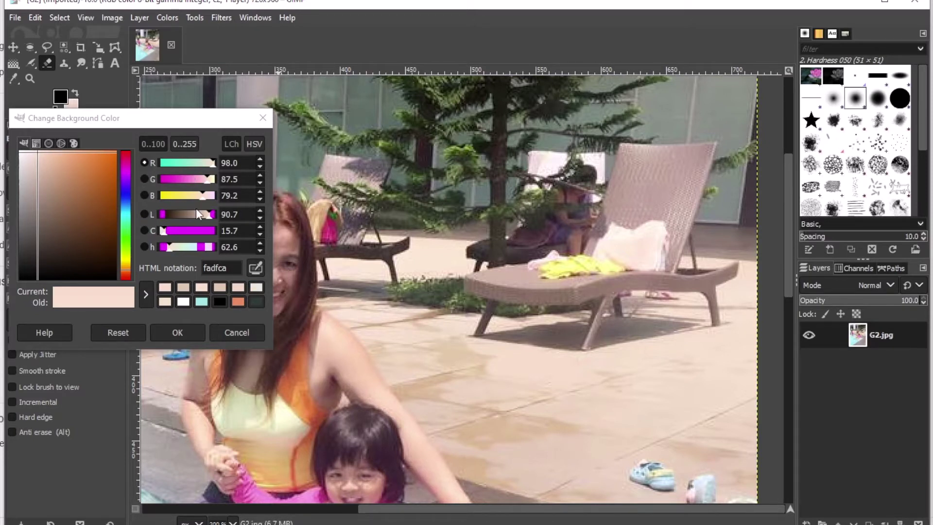
pyautogui.click(258, 270)
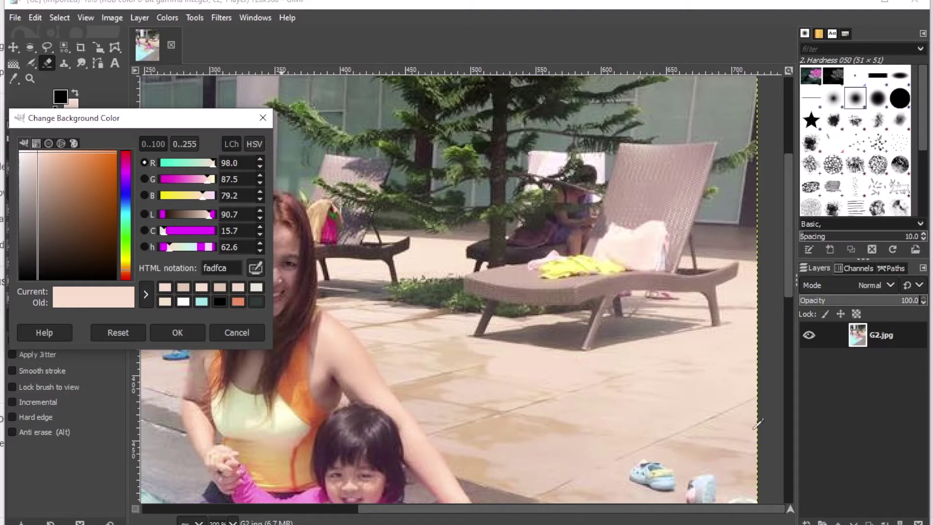
pyautogui.keyDown('ctrl'); pyautogui.click(790, 293); pyautogui.keyUp('ctrl')
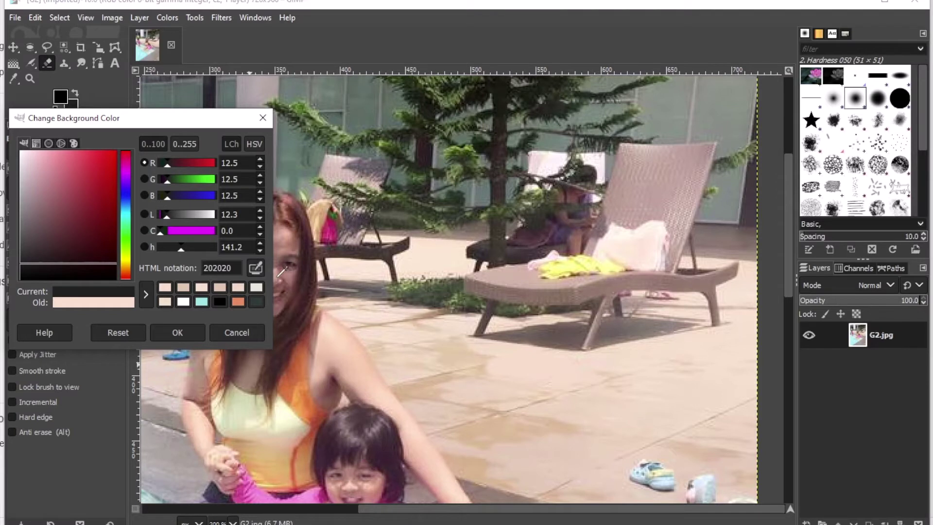
pyautogui.keyDown('ctrl'); pyautogui.click(691, 451); pyautogui.keyUp('ctrl')
pyautogui.moveTo(643, 468)
pyautogui.mouseDown()
pyautogui.moveTo(630, 475)
pyautogui.moveTo(649, 479)
pyautogui.moveTo(662, 472)
pyautogui.moveTo(658, 462)
pyautogui.moveTo(659, 484)
pyautogui.moveTo(670, 486)
pyautogui.moveTo(646, 475)
pyautogui.moveTo(656, 475)
pyautogui.moveTo(652, 462)
pyautogui.mouseUp()
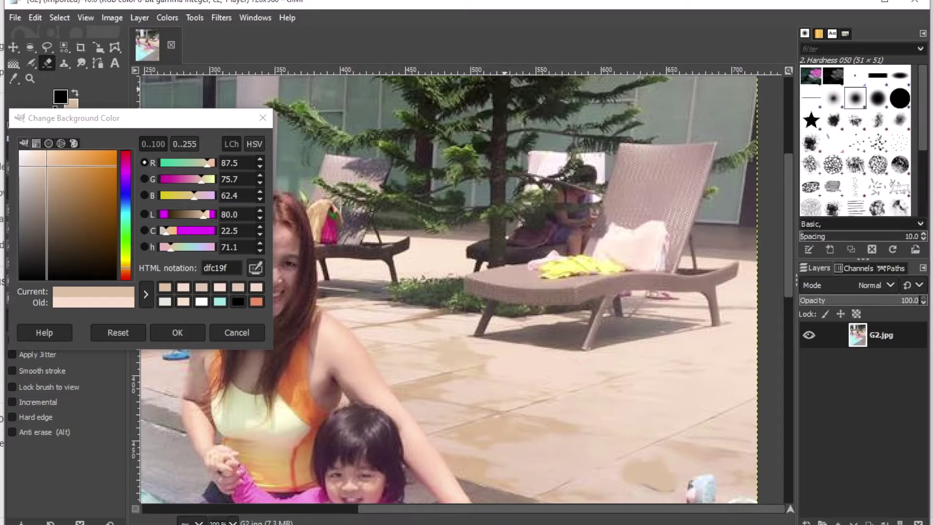
pyautogui.scroll(-5, 632, 292)
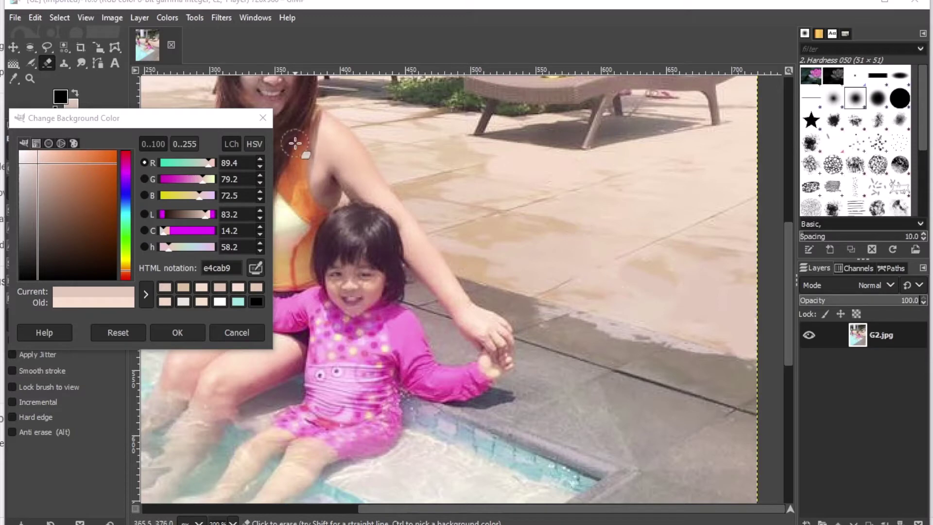
pyautogui.click(263, 118)
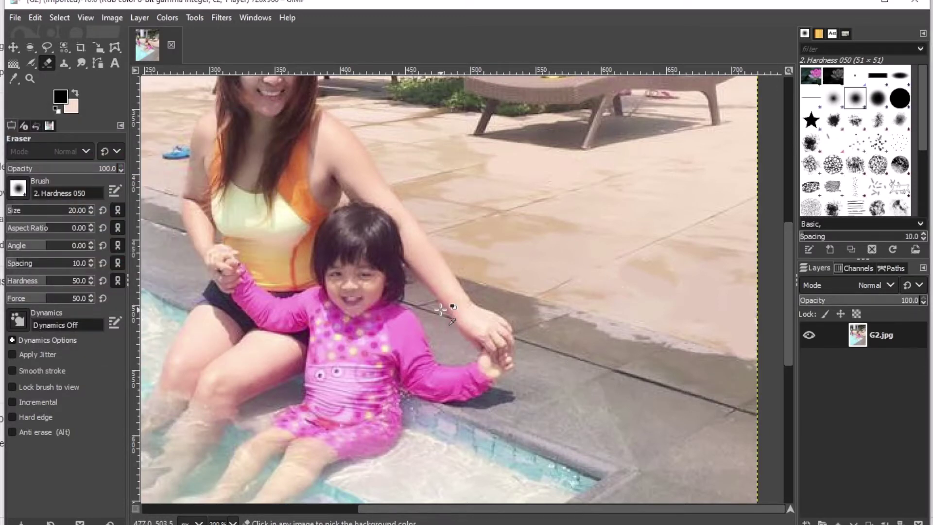
pyautogui.scroll(-2, 444, 305)
# Step: Zoom in on the girl standing in the pool at left and select the Clone tool
pyautogui.scroll(-1, 443, 306)
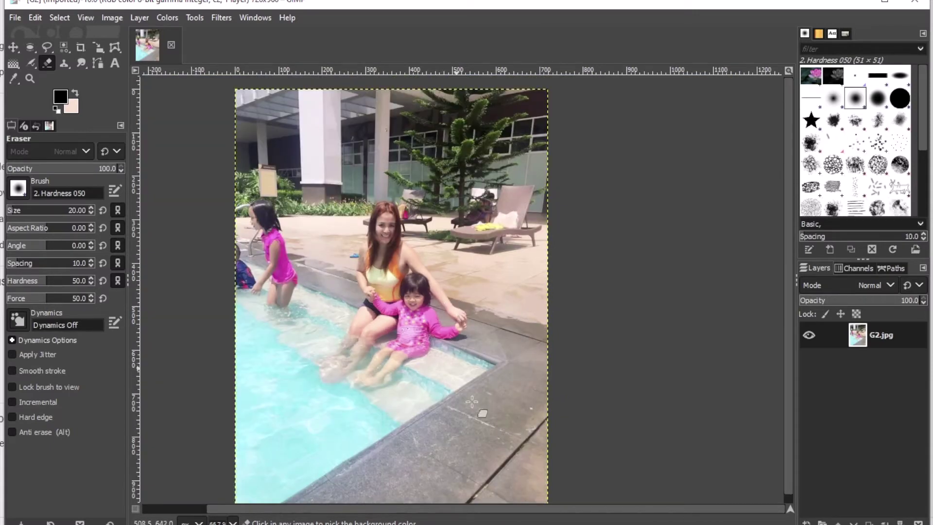
pyautogui.moveTo(372, 506); pyautogui.dragTo(275, 509)
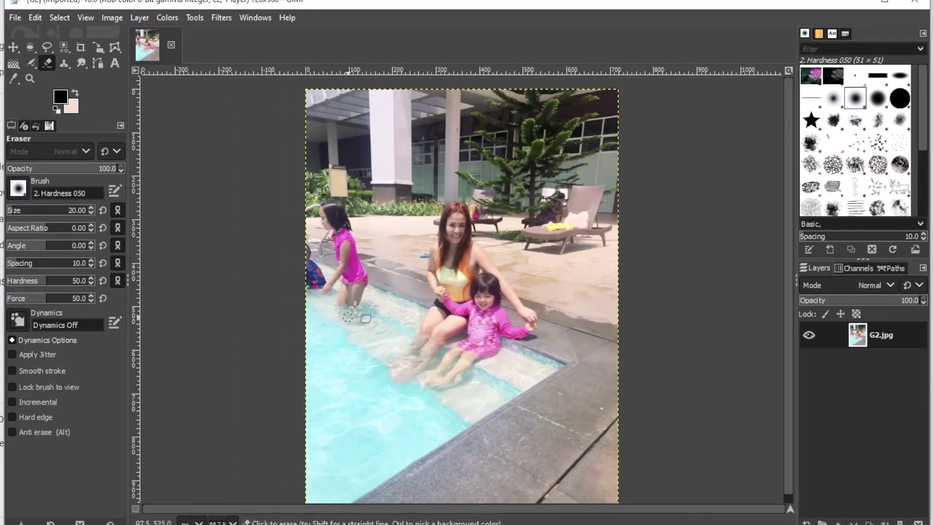
pyautogui.scroll(2, 343, 259)
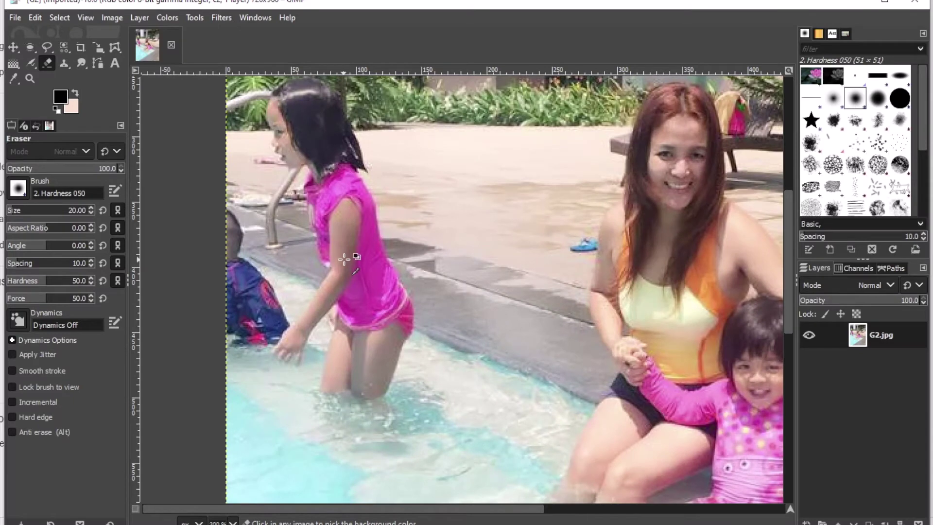
pyautogui.moveTo(786, 255); pyautogui.dragTo(777, 238)
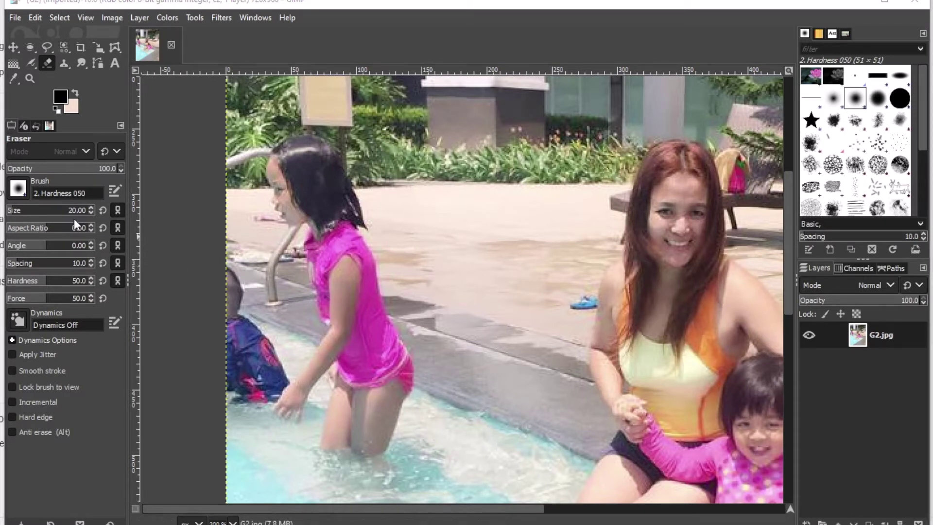
pyautogui.click(64, 64)
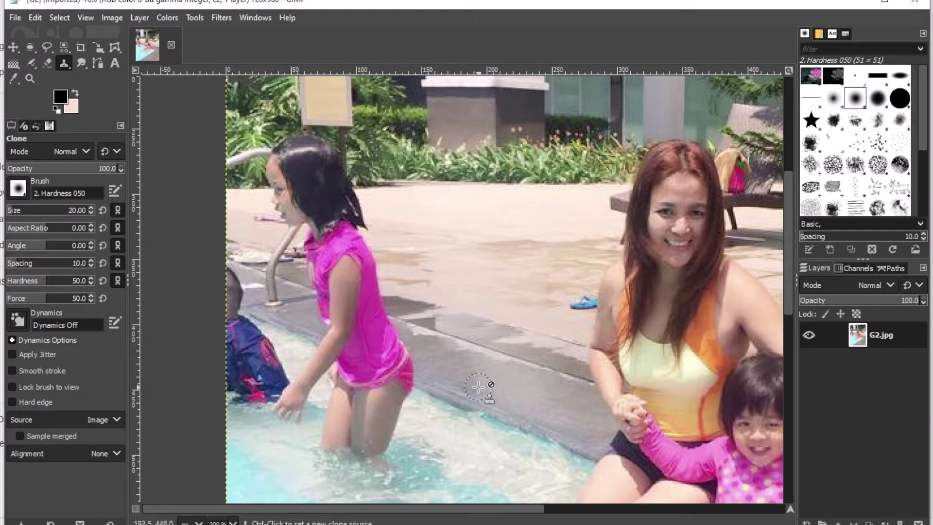
# Step: Set clean pool water as the clone source and paint it over the girl's knees and legs
pyautogui.moveTo(792, 305); pyautogui.dragTo(793, 336)
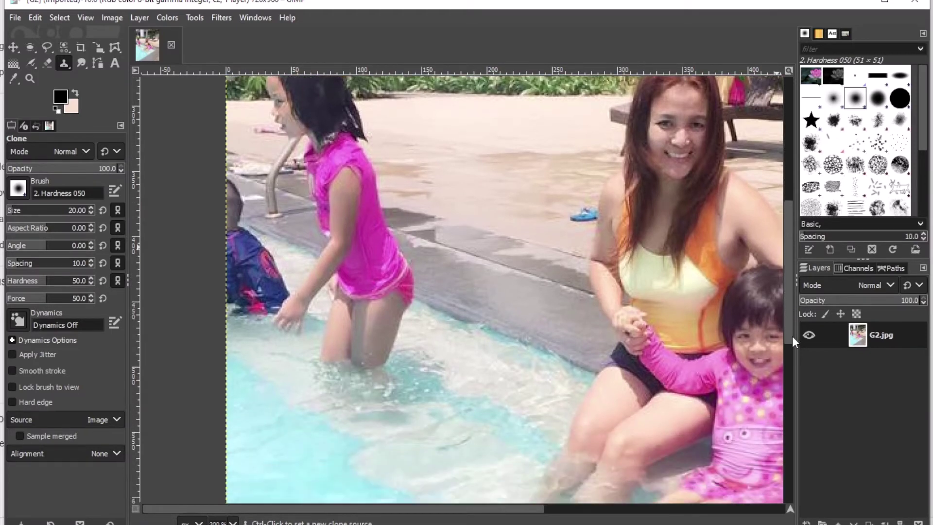
pyautogui.scroll(3, 396, 340)
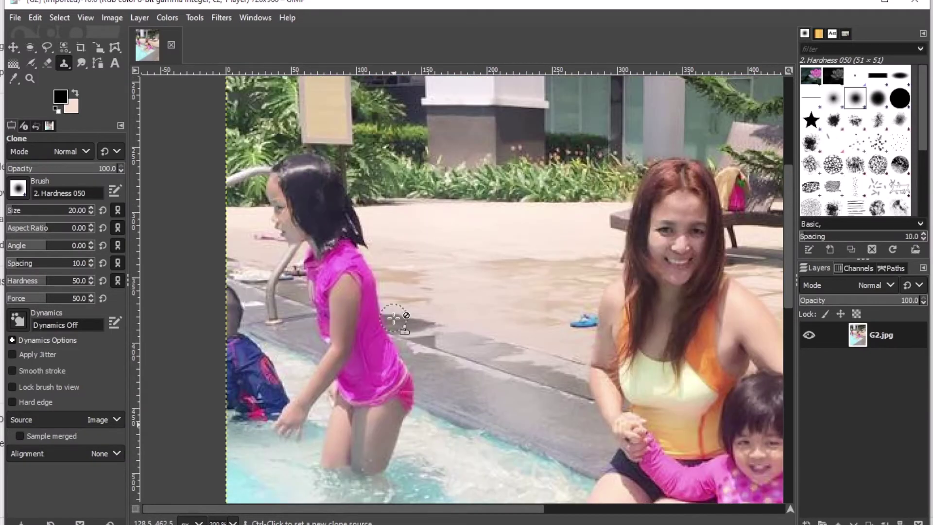
pyautogui.scroll(-3, 393, 327)
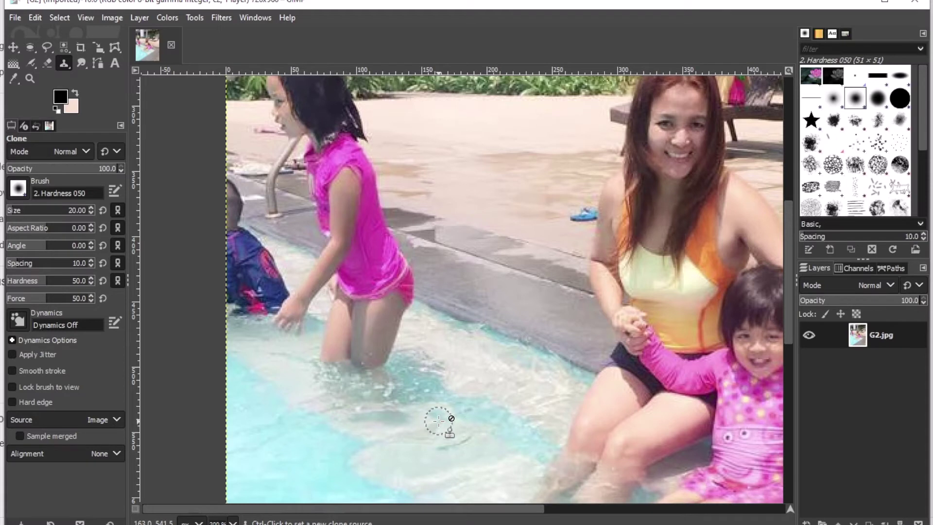
pyautogui.press('ctrl')
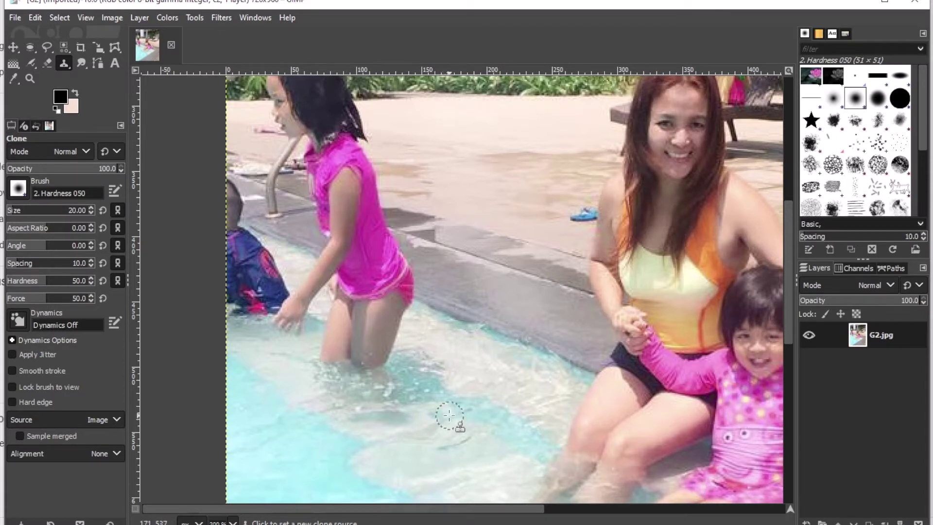
pyautogui.keyDown('ctrl'); pyautogui.click(456, 416); pyautogui.keyUp('ctrl')
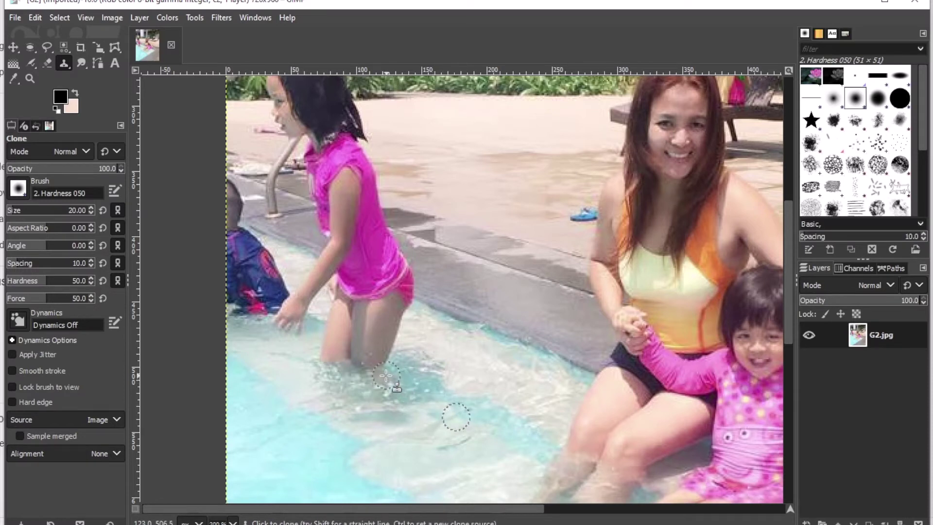
pyautogui.moveTo(372, 362)
pyautogui.mouseDown()
pyautogui.moveTo(386, 376)
pyautogui.moveTo(318, 357)
pyautogui.moveTo(361, 371)
pyautogui.moveTo(395, 347)
pyautogui.moveTo(319, 346)
pyautogui.moveTo(392, 339)
pyautogui.moveTo(328, 319)
pyautogui.moveTo(299, 327)
pyautogui.moveTo(285, 321)
pyautogui.moveTo(297, 319)
pyautogui.moveTo(285, 305)
pyautogui.moveTo(353, 326)
pyautogui.mouseUp()
pyautogui.moveTo(395, 326)
pyautogui.mouseDown()
pyautogui.moveTo(338, 304)
pyautogui.moveTo(375, 314)
pyautogui.moveTo(399, 306)
pyautogui.moveTo(408, 312)
pyautogui.moveTo(302, 285)
pyautogui.moveTo(286, 311)
pyautogui.moveTo(274, 299)
pyautogui.moveTo(280, 313)
pyautogui.mouseUp()
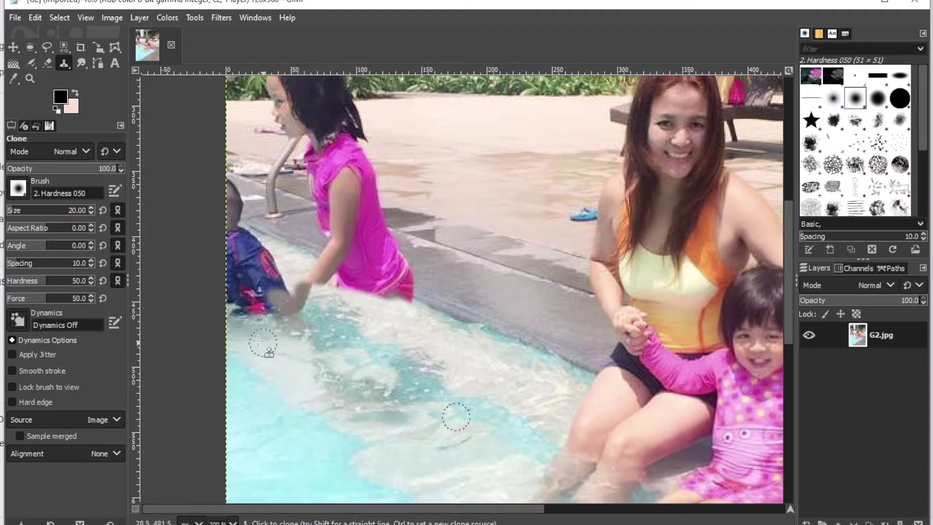
# Step: Resample nearby water and clone it over the boy's shorts and the girl's hand
pyautogui.keyDown('ctrl'); pyautogui.click(280, 351); pyautogui.keyUp('ctrl')
pyautogui.moveTo(250, 319)
pyautogui.mouseDown()
pyautogui.moveTo(238, 313)
pyautogui.moveTo(288, 337)
pyautogui.moveTo(279, 317)
pyautogui.moveTo(312, 333)
pyautogui.moveTo(294, 317)
pyautogui.moveTo(282, 320)
pyautogui.moveTo(290, 309)
pyautogui.moveTo(243, 337)
pyautogui.moveTo(232, 285)
pyautogui.moveTo(273, 307)
pyautogui.moveTo(245, 311)
pyautogui.moveTo(292, 322)
pyautogui.moveTo(320, 312)
pyautogui.mouseUp()
pyautogui.keyDown('ctrl'); pyautogui.click(325, 313); pyautogui.keyUp('ctrl')
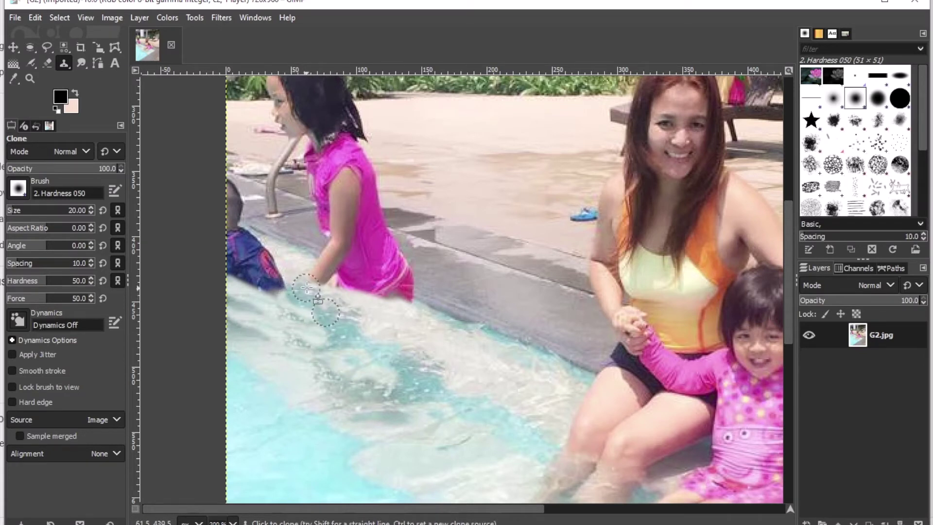
pyautogui.moveTo(300, 272)
pyautogui.mouseDown()
pyautogui.moveTo(314, 270)
pyautogui.moveTo(311, 287)
pyautogui.moveTo(265, 284)
pyautogui.moveTo(300, 273)
pyautogui.mouseUp()
# Step: Zoom in, shrink the clone brush to 13, and clone clean deck over the blue slipper
pyautogui.press('[')
pyautogui.press('[')
pyautogui.press('[')
pyautogui.press('[')
pyautogui.press('[')
pyautogui.press('[')
pyautogui.press('[')
pyautogui.press('3')
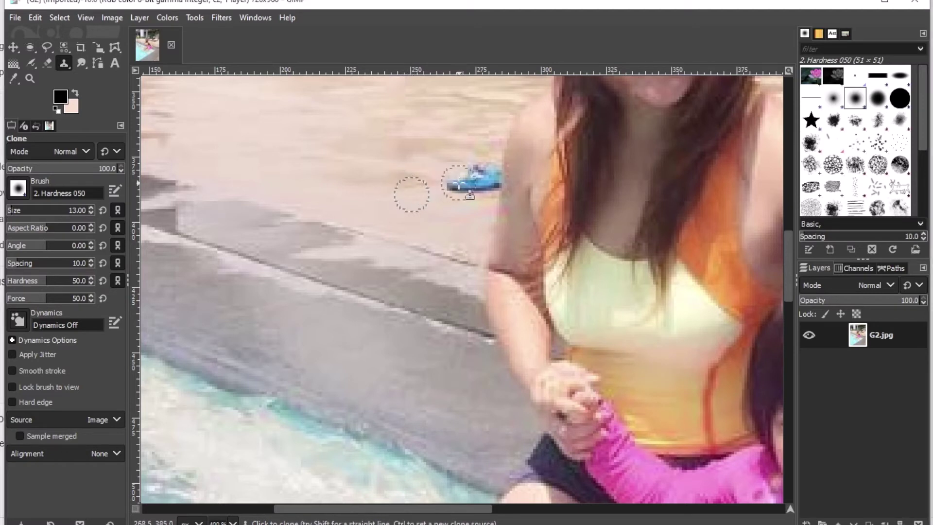
pyautogui.moveTo(458, 183)
pyautogui.mouseDown()
pyautogui.moveTo(471, 162)
pyautogui.moveTo(468, 187)
pyautogui.moveTo(483, 162)
pyautogui.moveTo(490, 184)
pyautogui.moveTo(486, 174)
pyautogui.mouseUp()
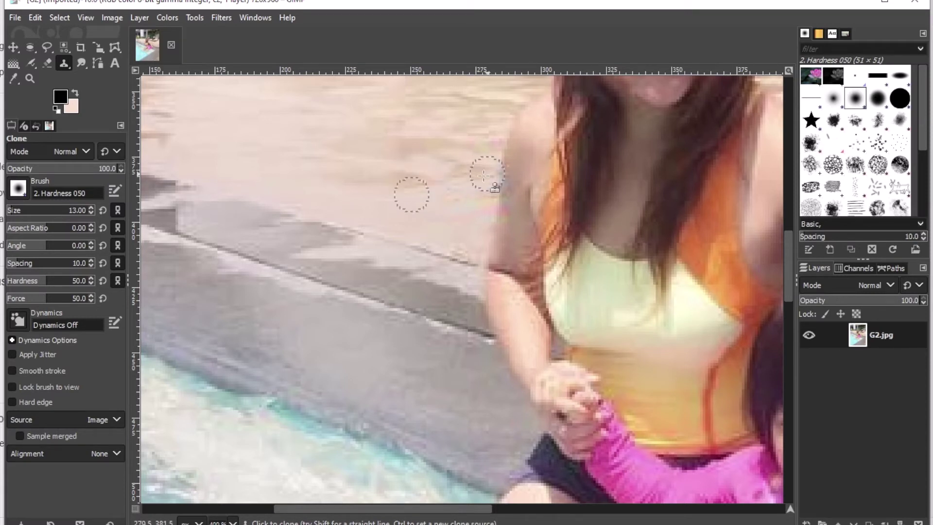
pyautogui.keyDown('ctrl'); pyautogui.click(446, 137); pyautogui.keyUp('ctrl')
pyautogui.scroll(-10, 491, 209)
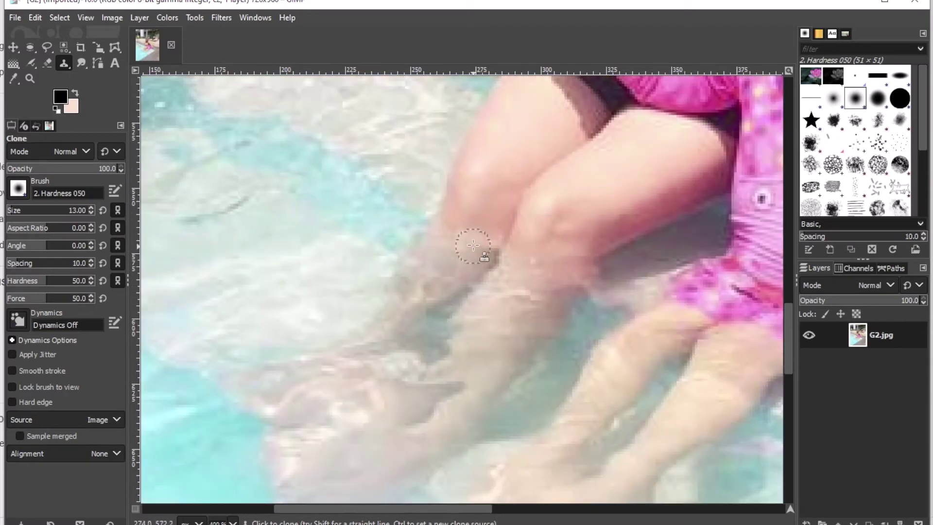
pyautogui.scroll(-5, 472, 246)
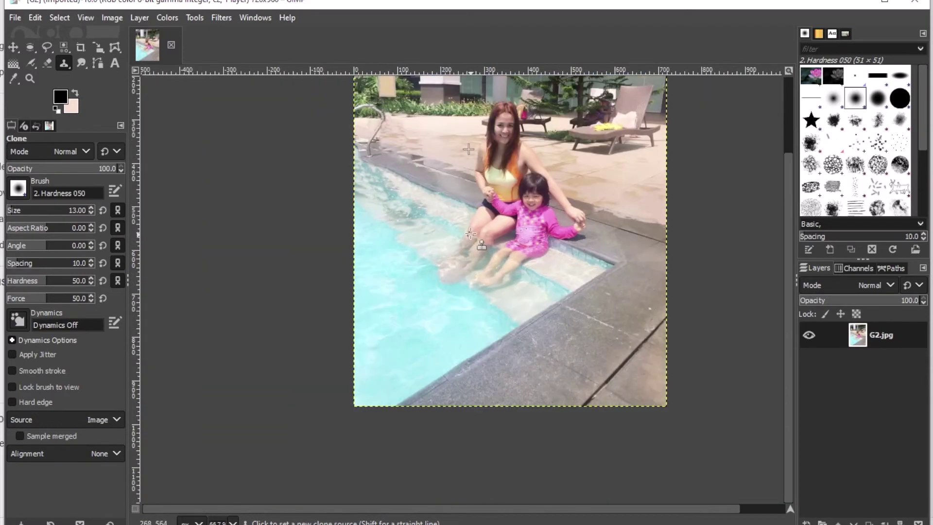
pyautogui.scroll(1, 474, 208)
pyautogui.scroll(-1, 474, 208)
pyautogui.moveTo(785, 258); pyautogui.dragTo(792, 183)
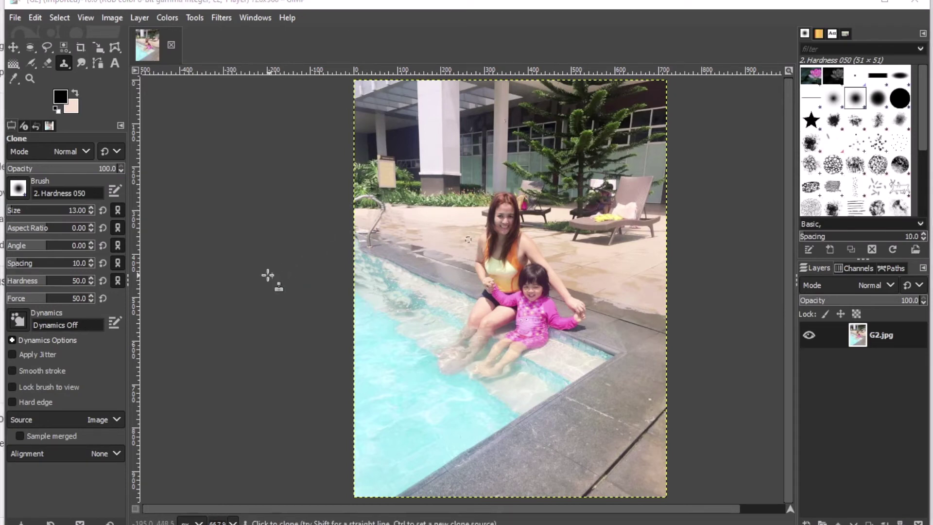
# Step: Open the lotus photo FLOWER.jpg as a second image, then return to the G2 tab
pyautogui.click(16, 19)
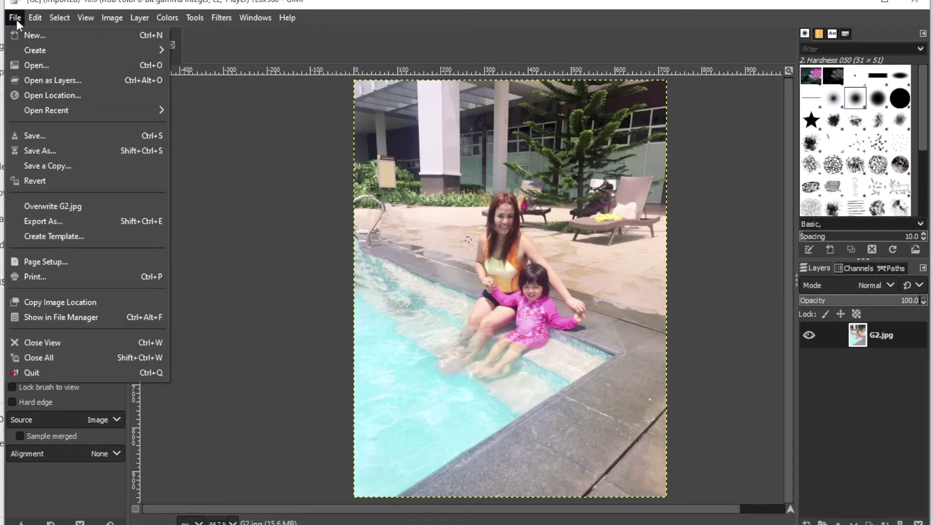
pyautogui.click(22, 19)
pyautogui.click(22, 18)
pyautogui.click(20, 63)
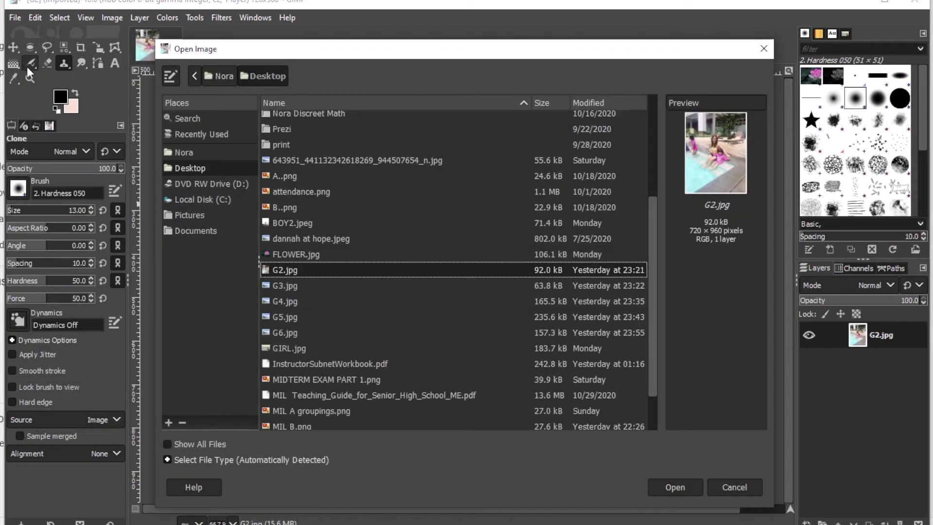
pyautogui.click(331, 256)
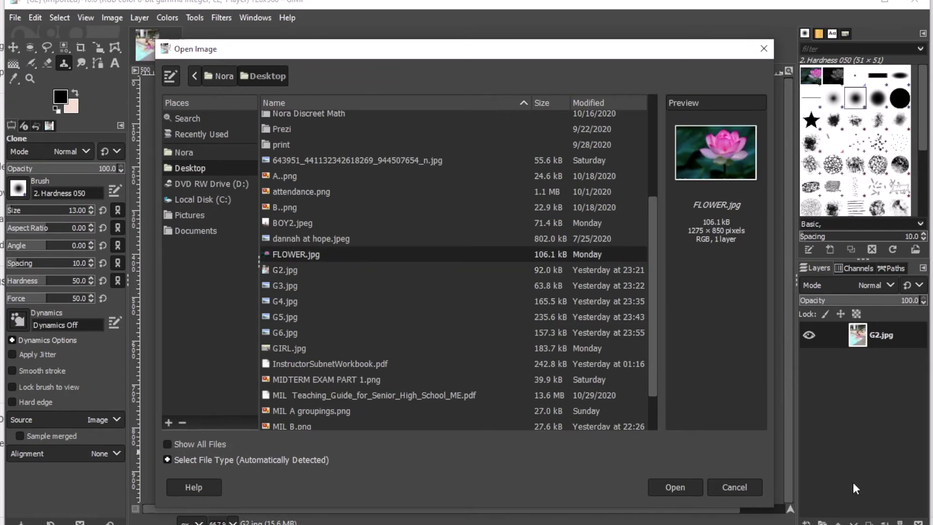
pyautogui.click(669, 487)
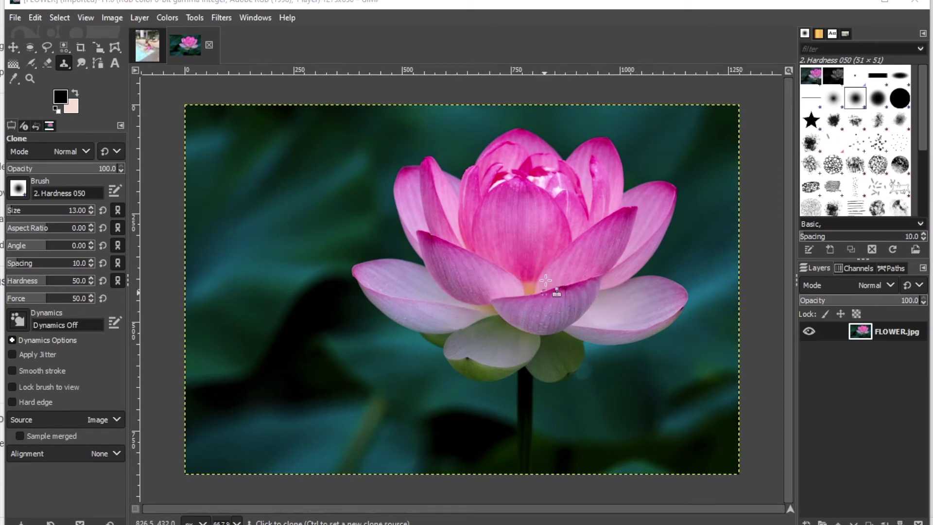
pyautogui.click(156, 54)
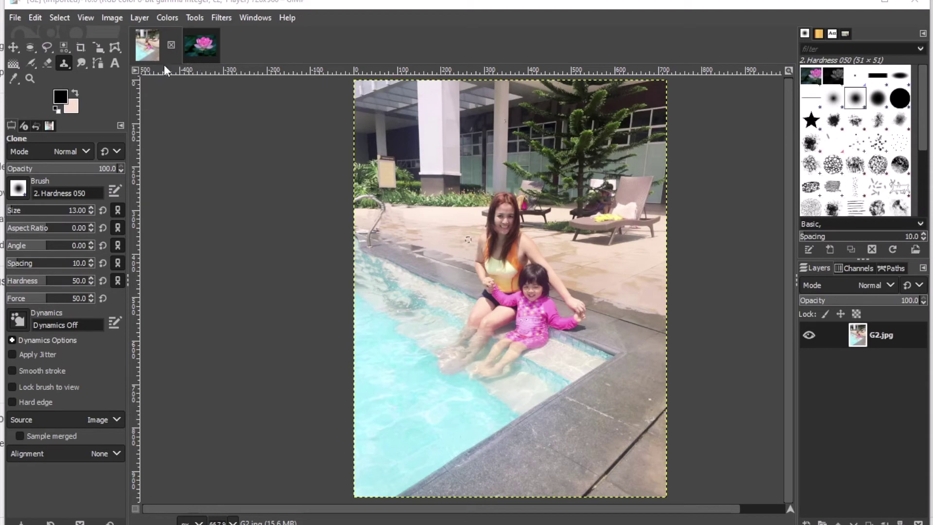
# Step: Copy the whole FLOWER.jpg lotus image via Edit > Copy and return to G2.jpg
pyautogui.click(204, 50)
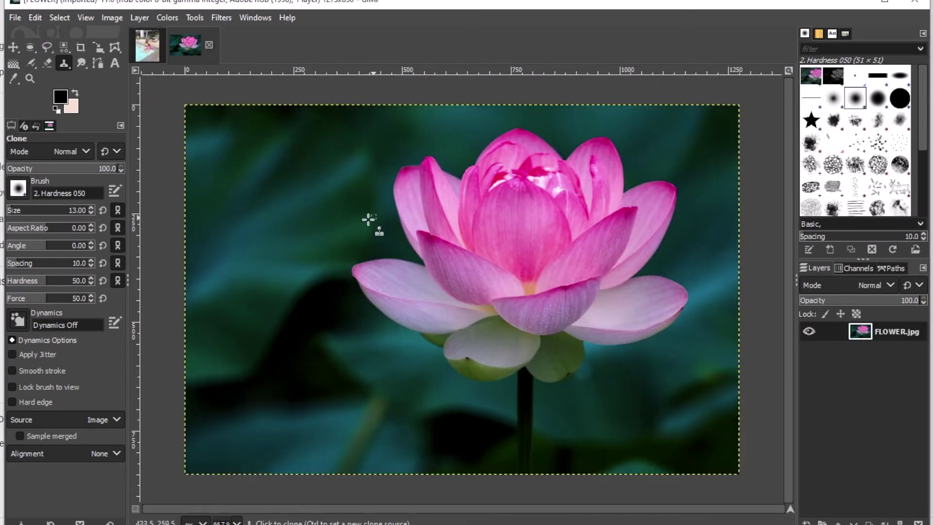
pyautogui.press('m')
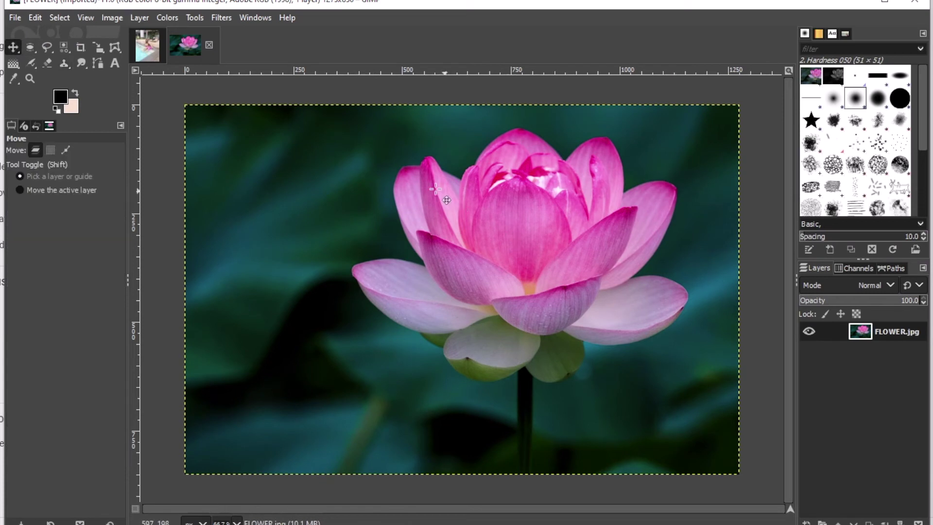
pyautogui.rightClick(413, 189)
pyautogui.moveTo(441, 223)
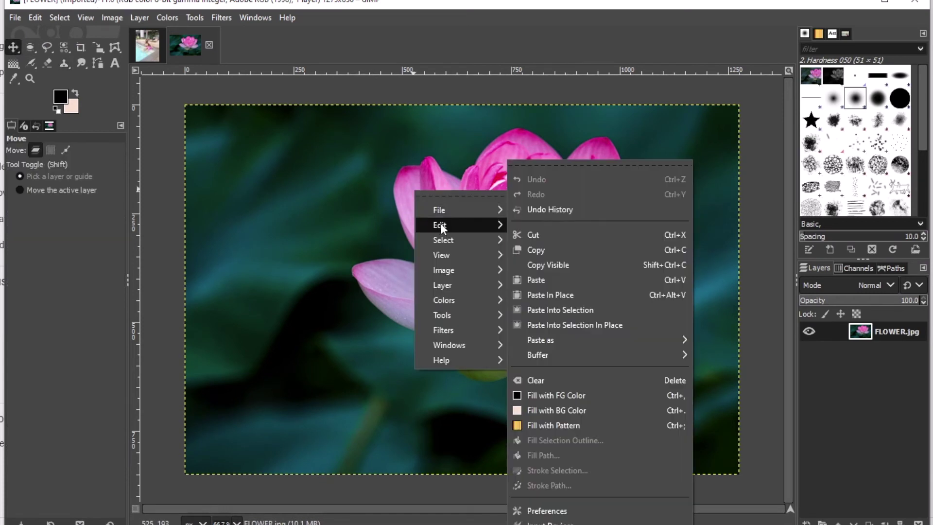
pyautogui.click(552, 252)
pyautogui.click(148, 51)
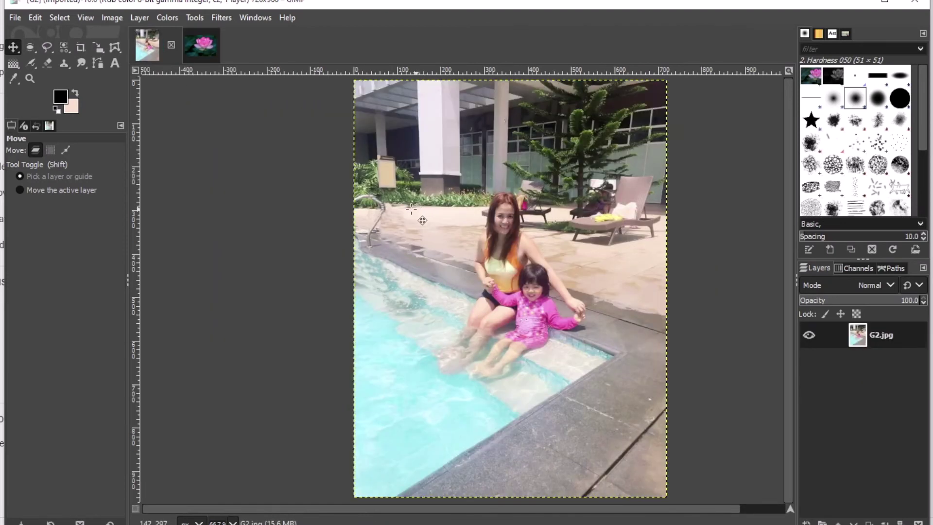
# Step: Paste the copied lotus into G2.jpg as a new FLOWER.jpg copy layer, then pick the Clone tool
pyautogui.rightClick(404, 209)
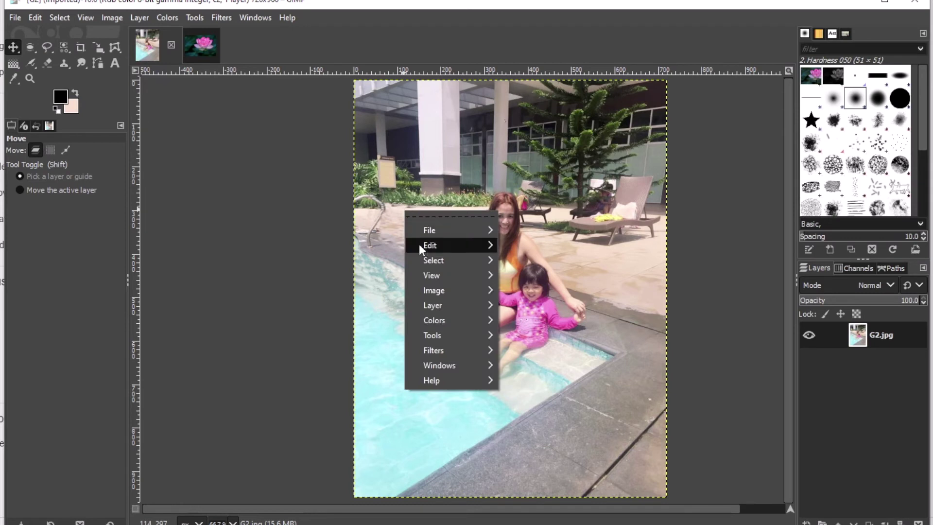
pyautogui.moveTo(421, 248)
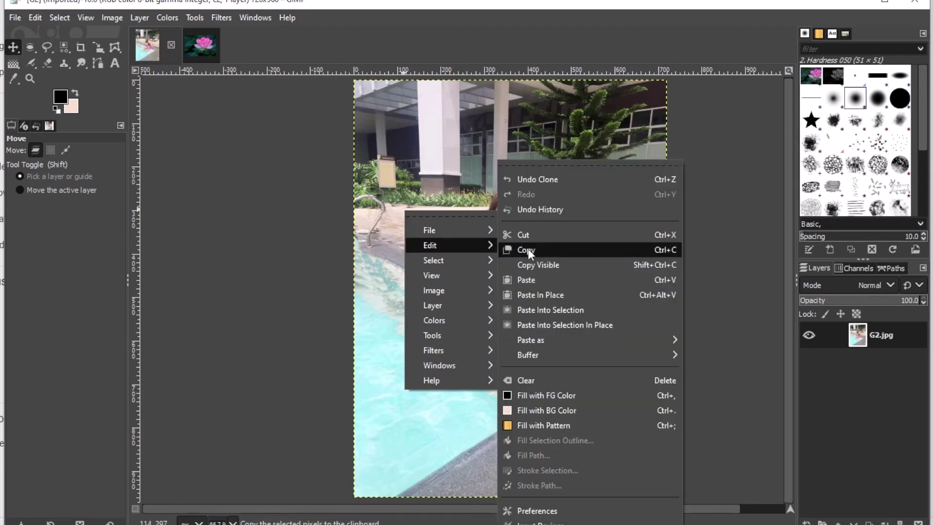
pyautogui.moveTo(558, 342)
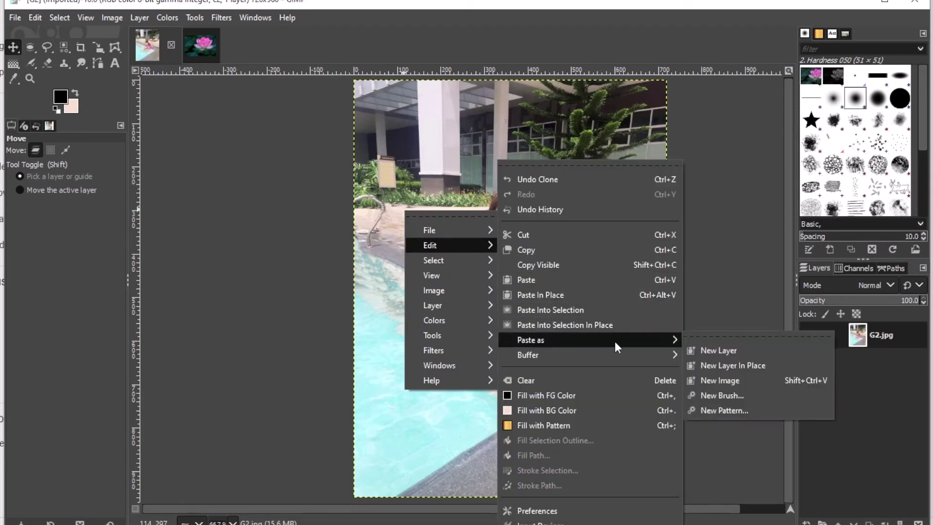
pyautogui.click(718, 354)
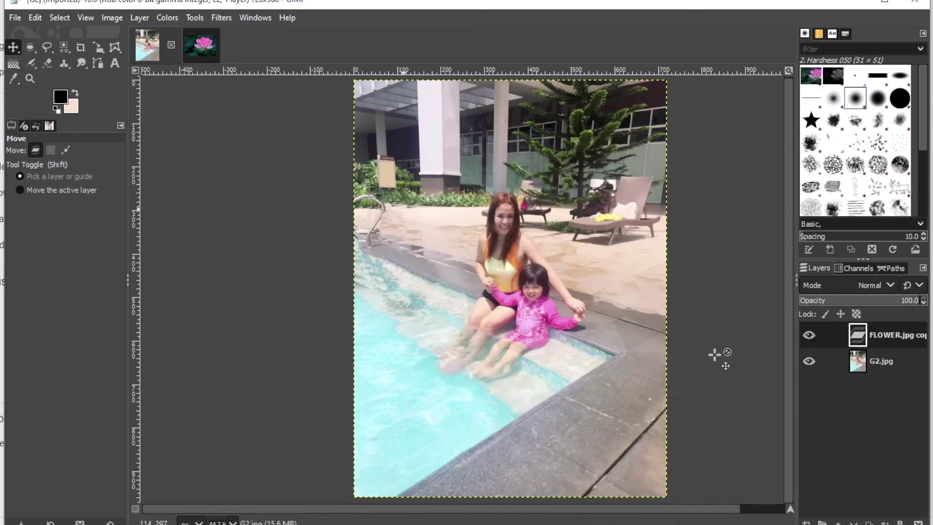
pyautogui.press('c')
pyautogui.press('pagedown')
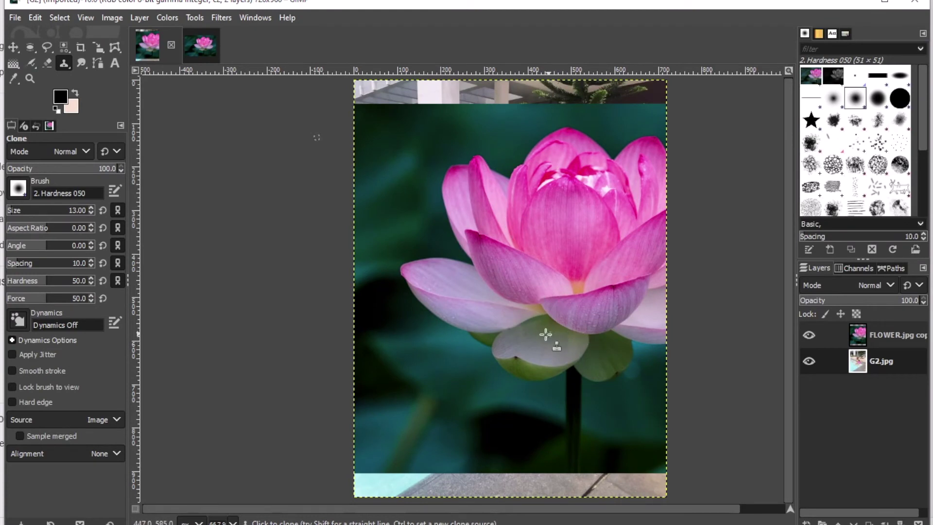
# Step: Hide and reshow the FLOWER.jpg copy layer, select it, and browse the Transform Tools
pyautogui.click(812, 335)
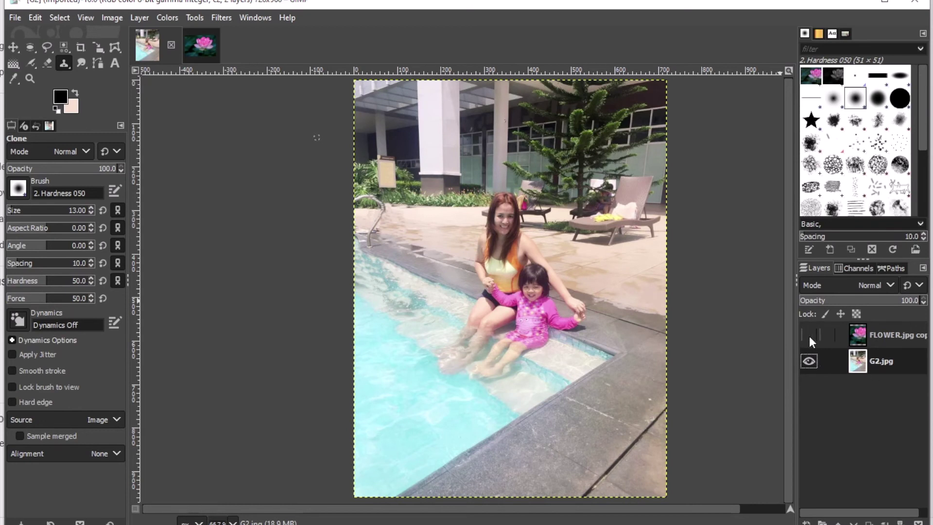
pyautogui.click(809, 335)
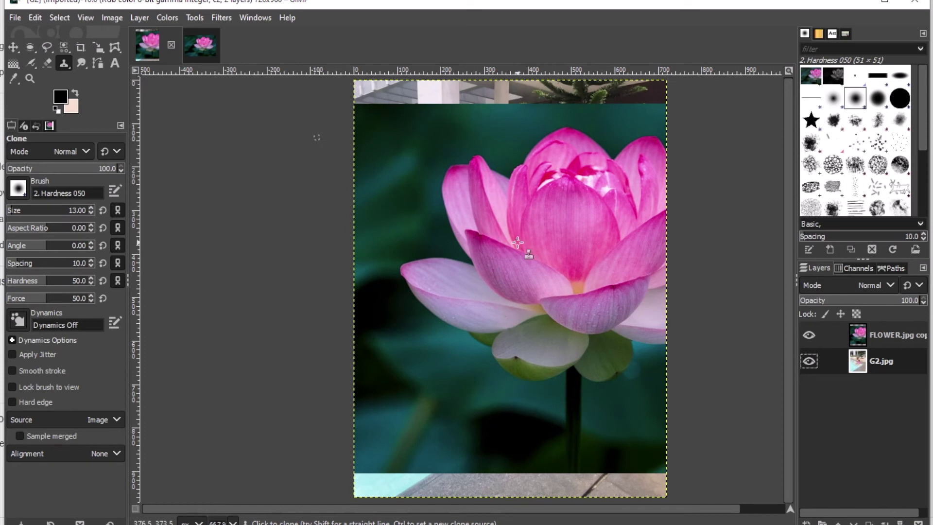
pyautogui.click(880, 330)
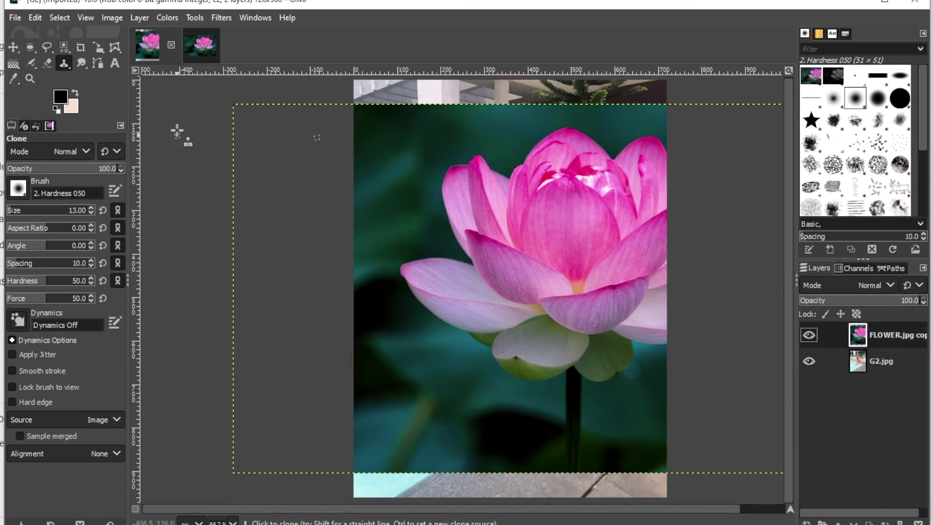
pyautogui.click(194, 17)
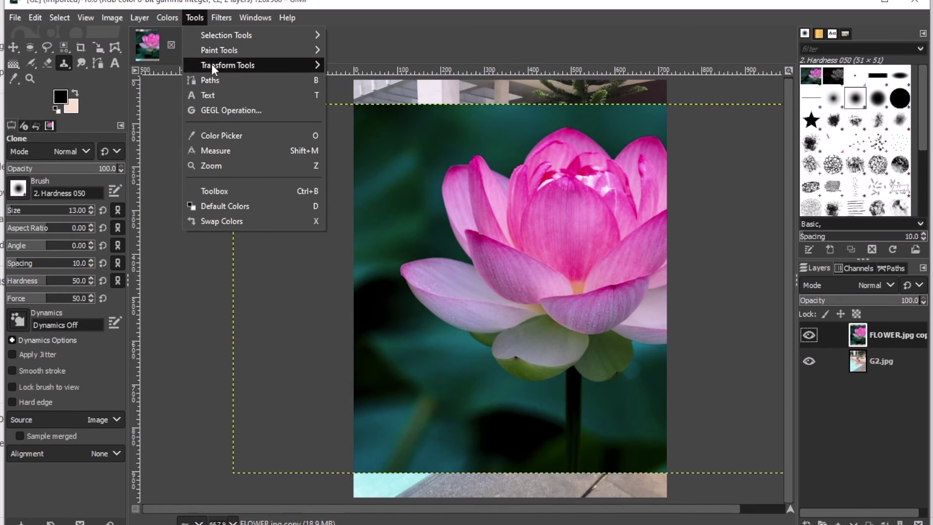
pyautogui.moveTo(219, 67)
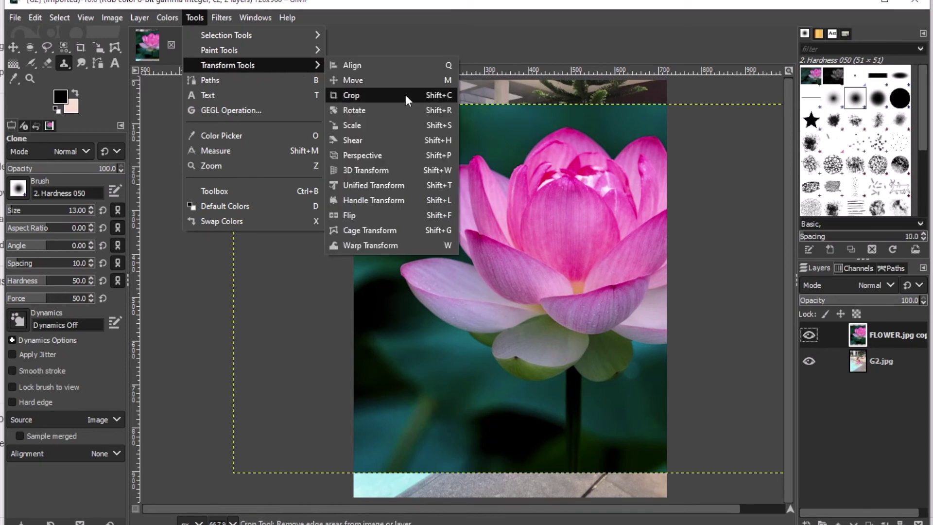
# Step: Scale the FLOWER.jpg copy layer down to 306 × 204 pixels
pyautogui.click(383, 126)
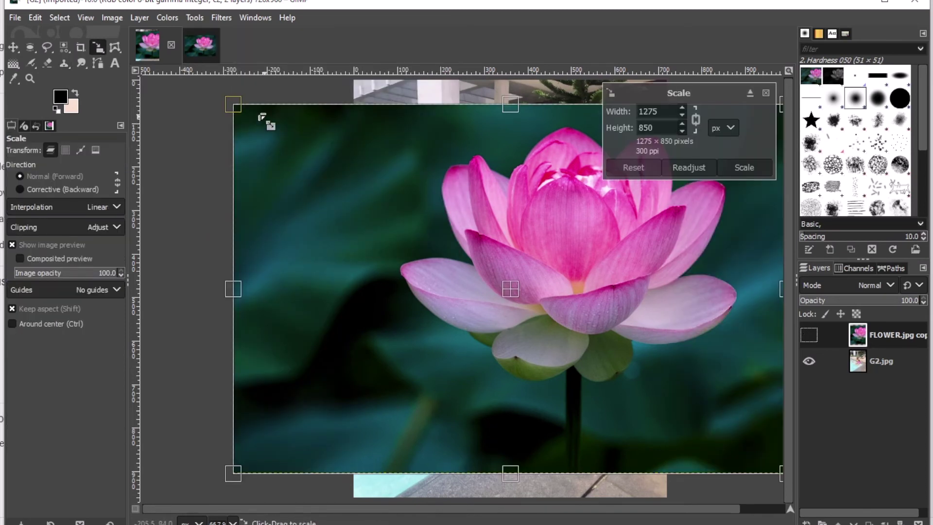
pyautogui.moveTo(234, 105); pyautogui.dragTo(671, 363)
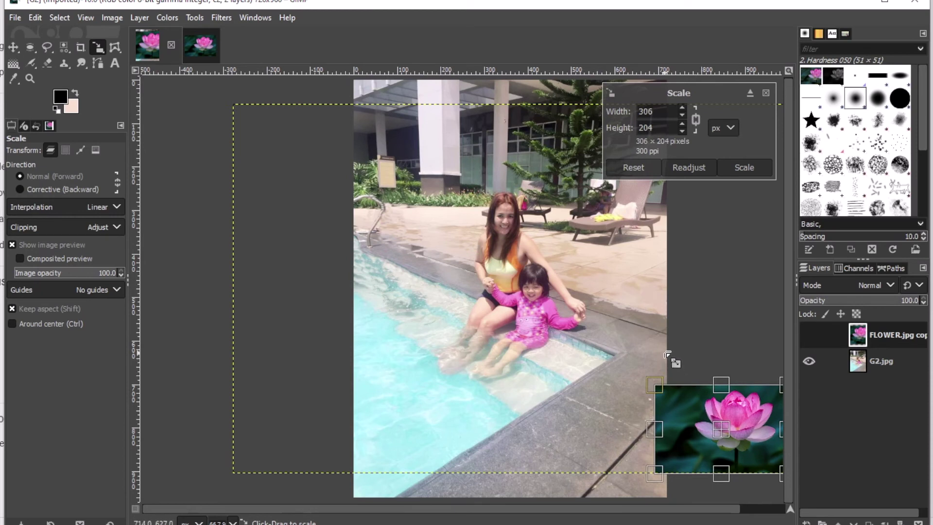
pyautogui.click(744, 168)
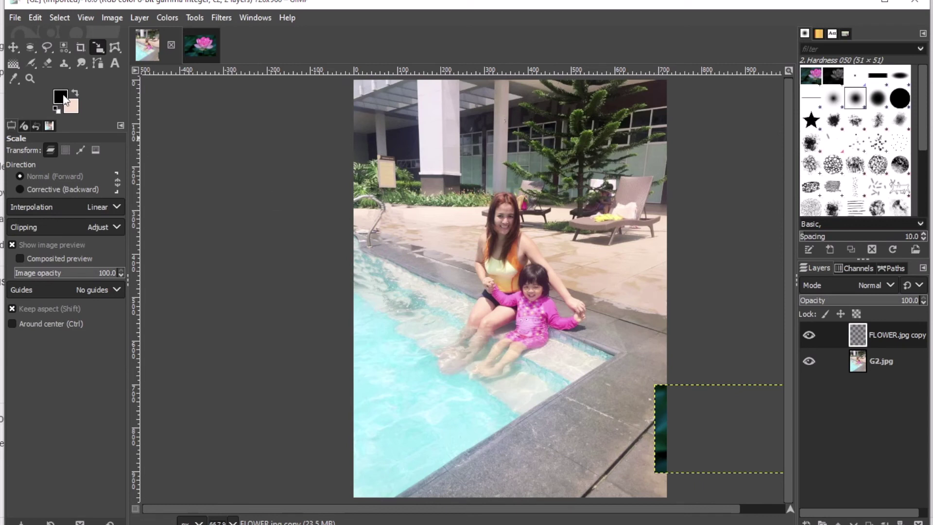
# Step: Move the 306 × 204 lotus layer fully inside the pool photo's bottom-right corner
pyautogui.click(16, 48)
pyautogui.moveTo(745, 448); pyautogui.dragTo(619, 465)
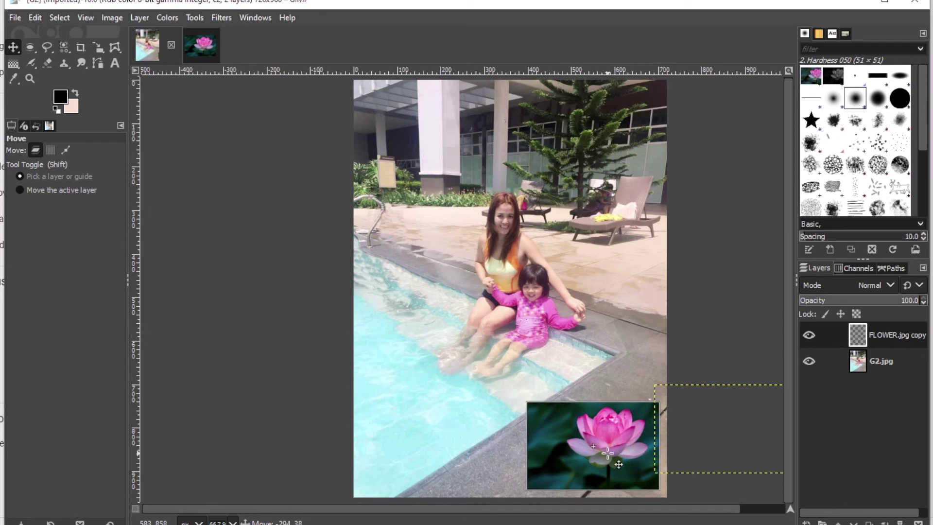
pyautogui.moveTo(619, 465); pyautogui.dragTo(624, 466)
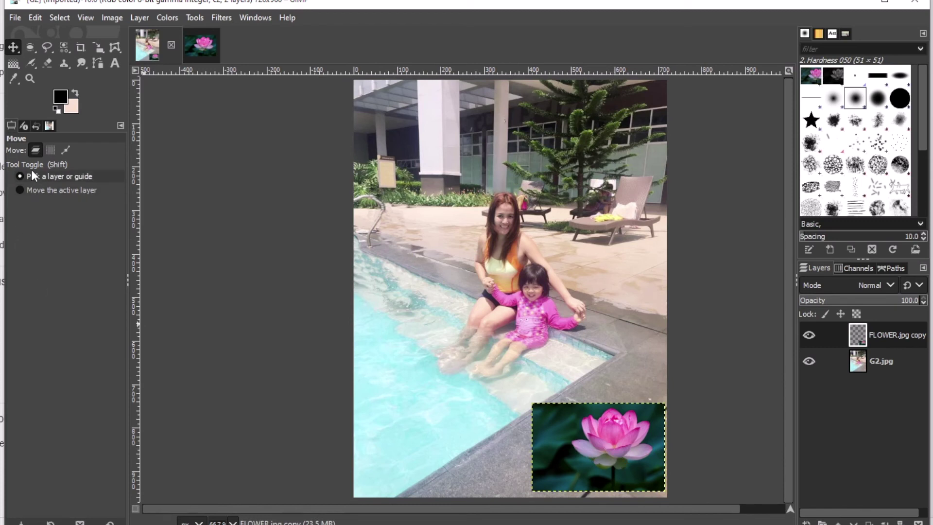
# Step: Set the corner lotus as the clone source and paint it onto G2.jpg's lower-left water
pyautogui.click(63, 63)
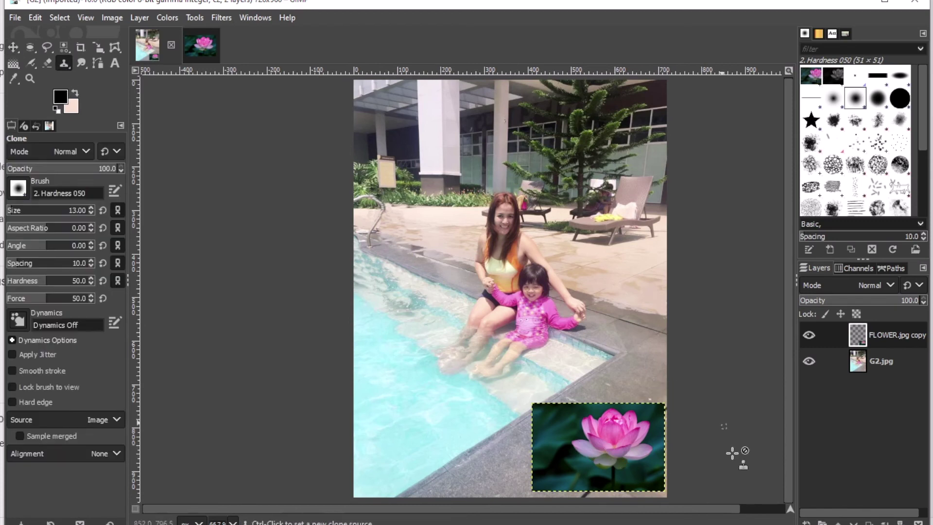
pyautogui.press('ctrl')
pyautogui.keyDown('ctrl'); pyautogui.click(613, 463); pyautogui.keyUp('ctrl')
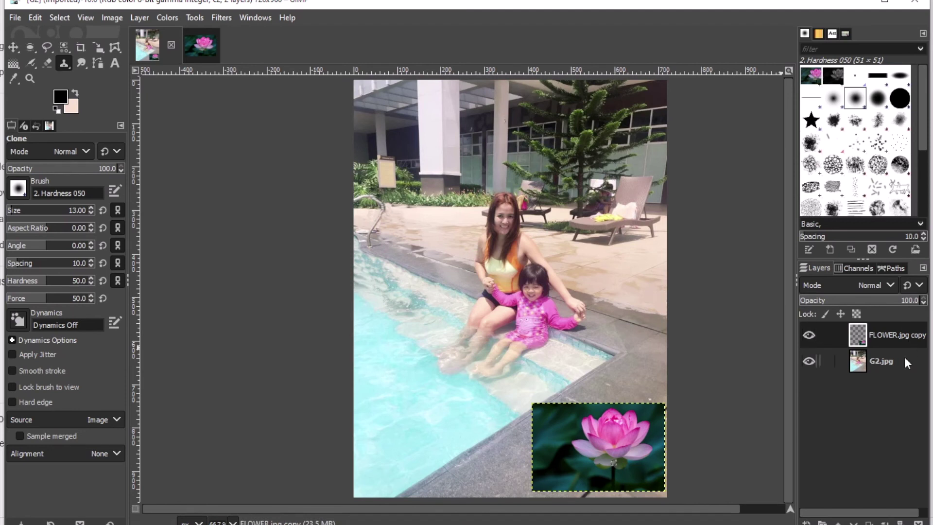
pyautogui.click(887, 363)
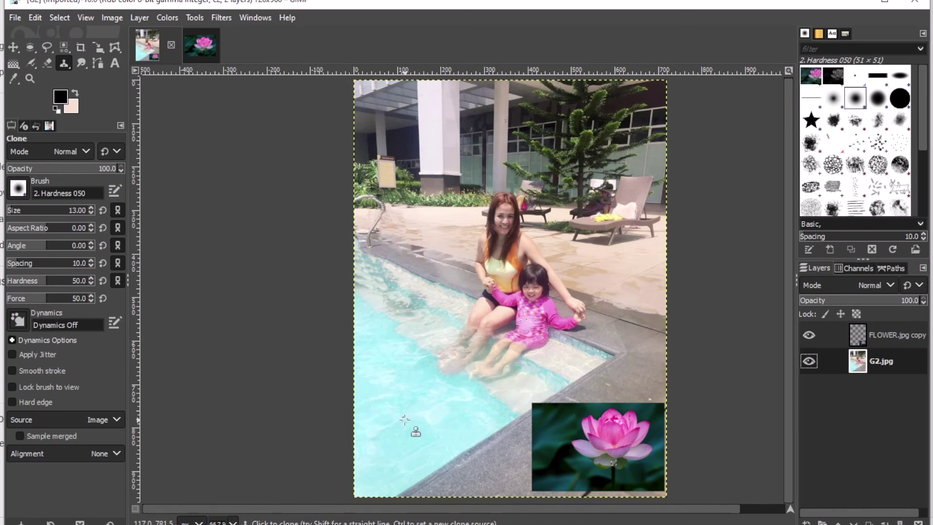
pyautogui.moveTo(404, 420)
pyautogui.mouseDown()
pyautogui.moveTo(424, 407)
pyautogui.moveTo(398, 401)
pyautogui.moveTo(438, 394)
pyautogui.moveTo(423, 408)
pyautogui.moveTo(428, 391)
pyautogui.moveTo(408, 400)
pyautogui.moveTo(396, 388)
pyautogui.moveTo(408, 384)
pyautogui.mouseUp()
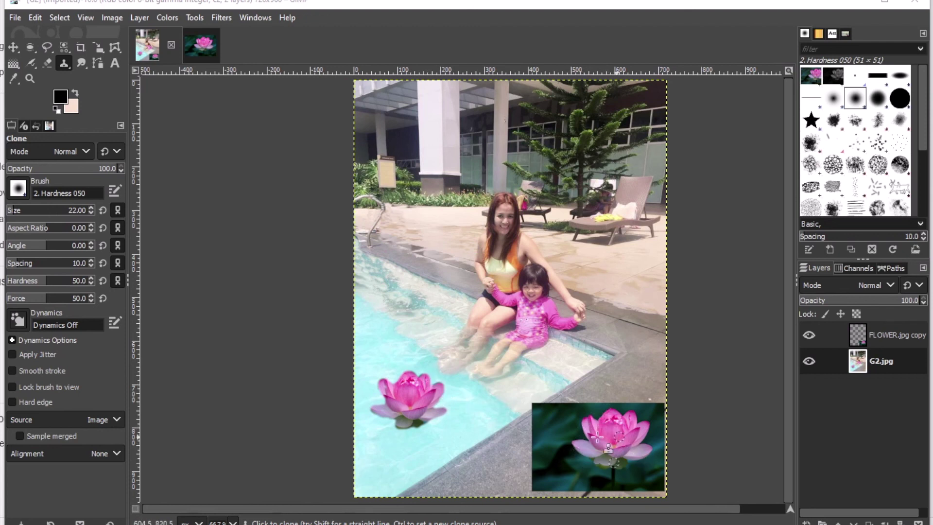
# Step: Delete the FLOWER.jpg copy layer from the Layers panel, leaving only G2.jpg
pyautogui.click(894, 335)
pyautogui.rightClick(888, 330)
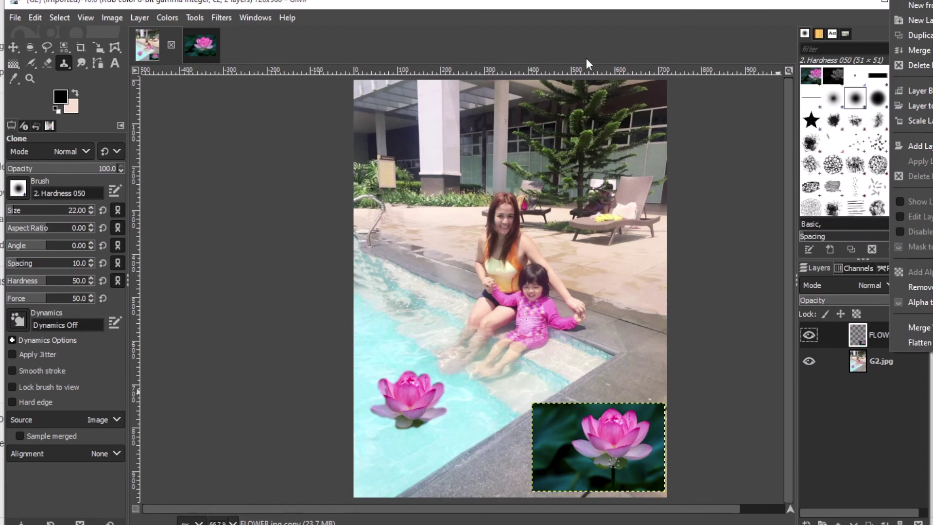
pyautogui.press('Escape')
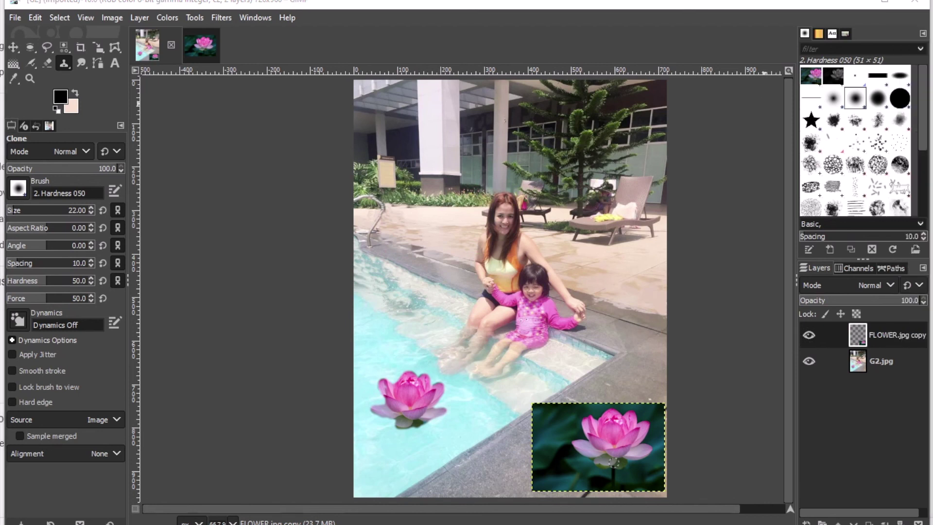
pyautogui.rightClick(883, 331)
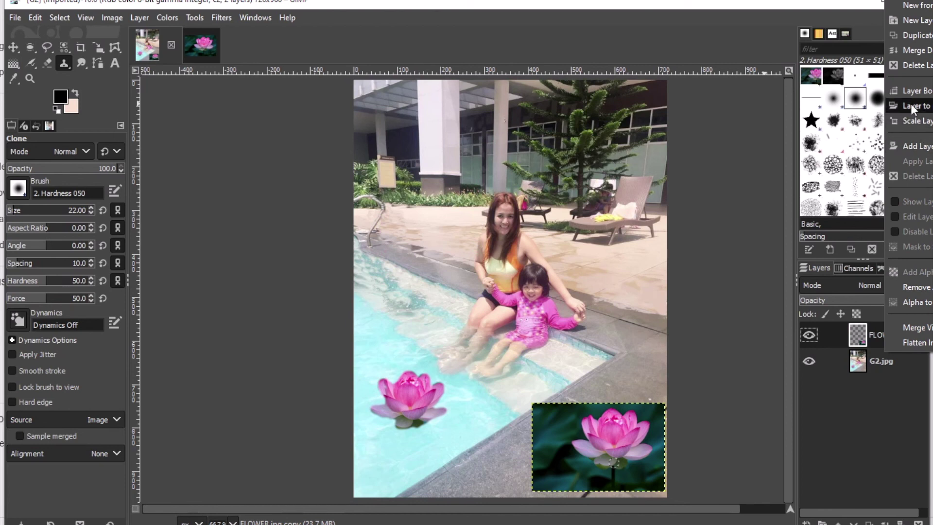
pyautogui.click(916, 66)
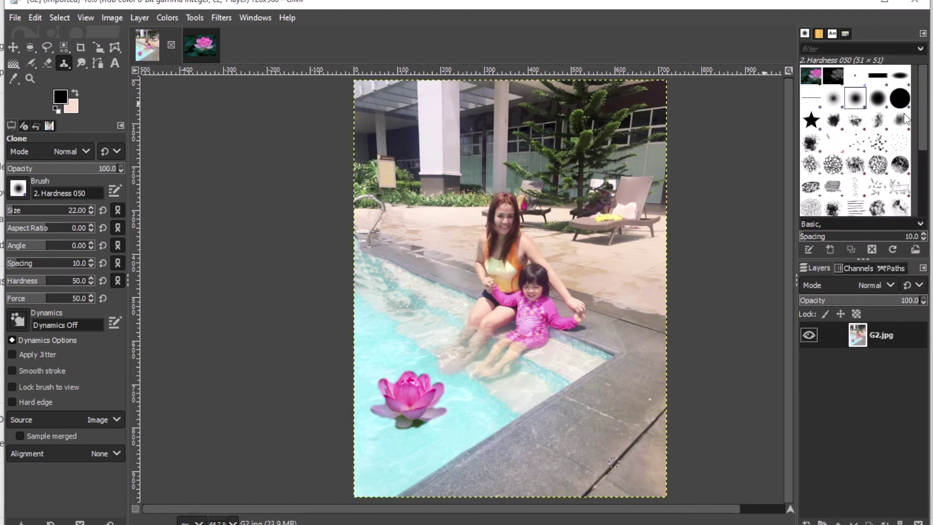